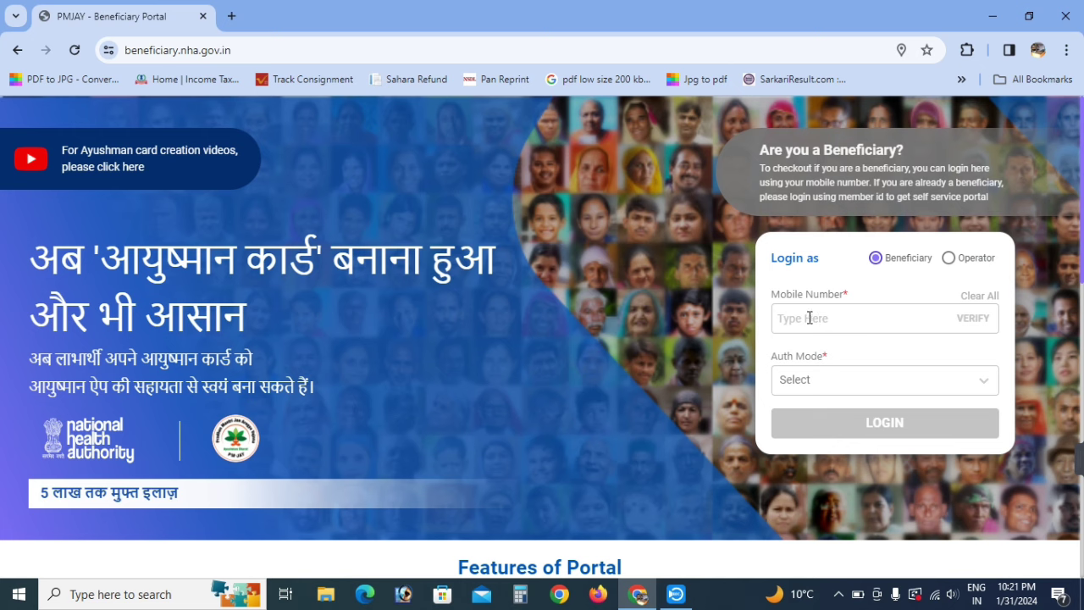
Step: Enter the beneficiary's mobile number and verify it so an OTP is sent
click(801, 317)
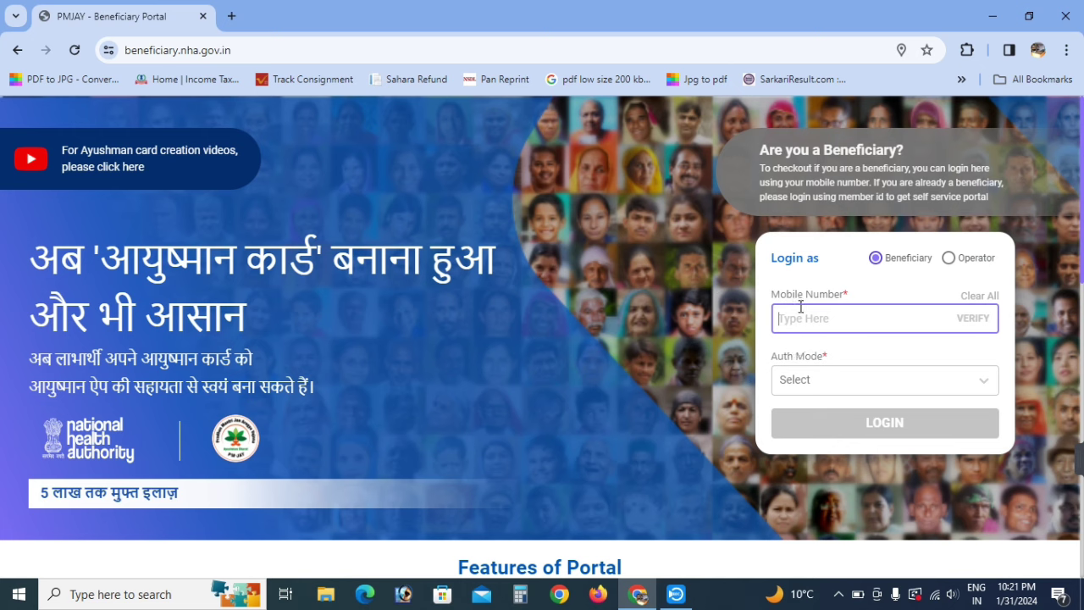
click(983, 386)
click(982, 386)
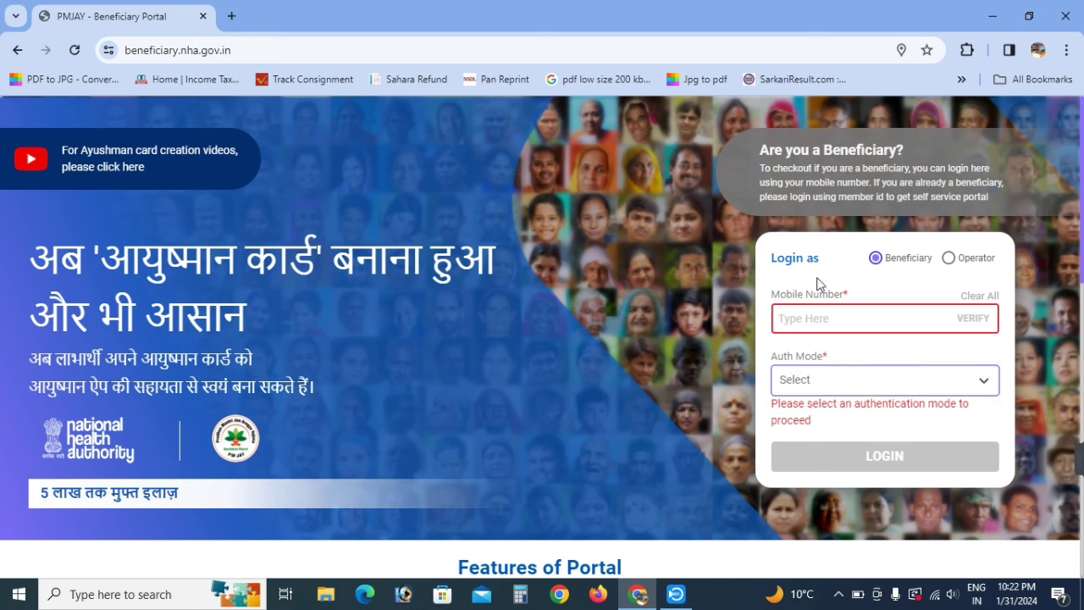
click(811, 327)
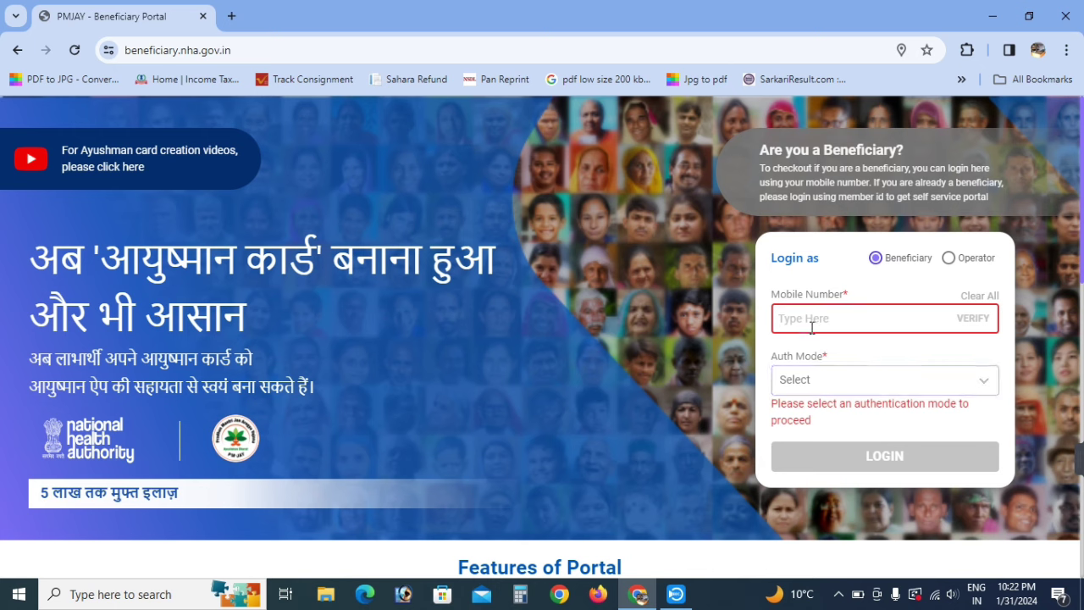
text(8)
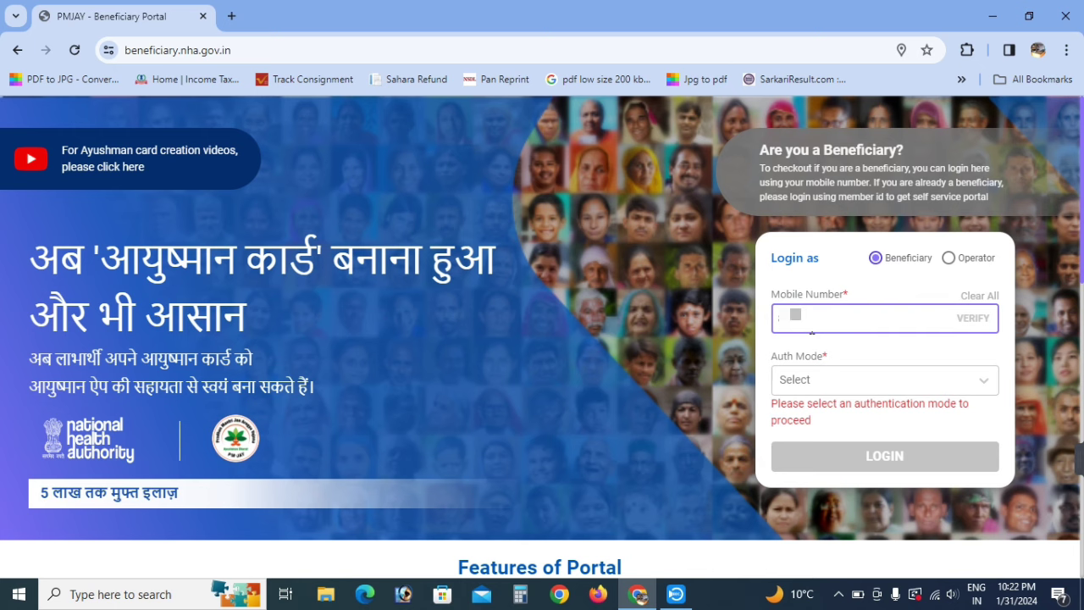
text(00000)
click(970, 323)
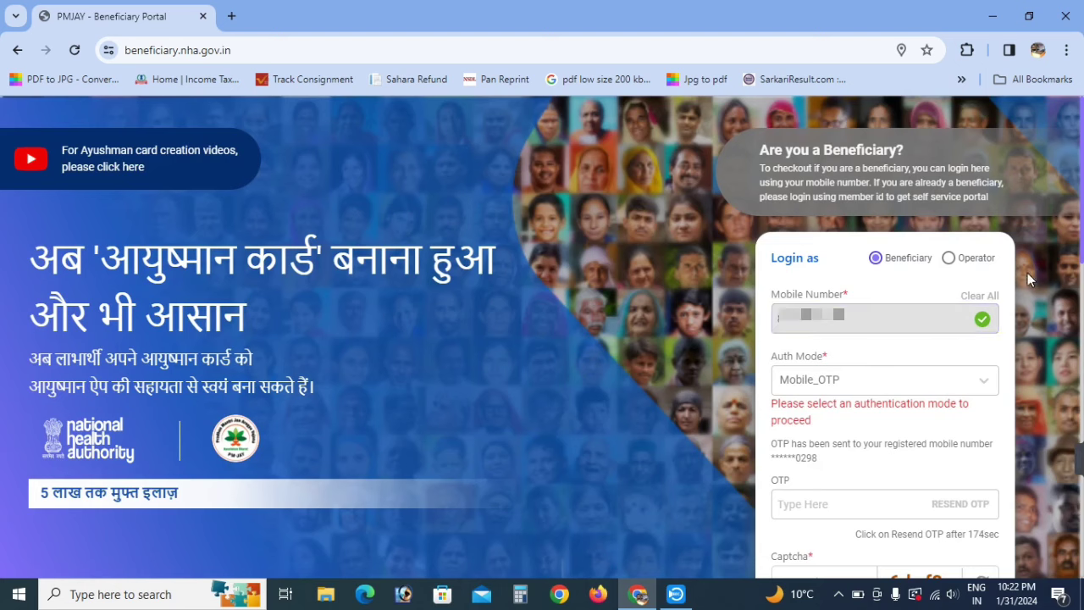
Step: Keep Mobile_OTP as the authentication mode and enter the received OTP
click(985, 383)
click(985, 386)
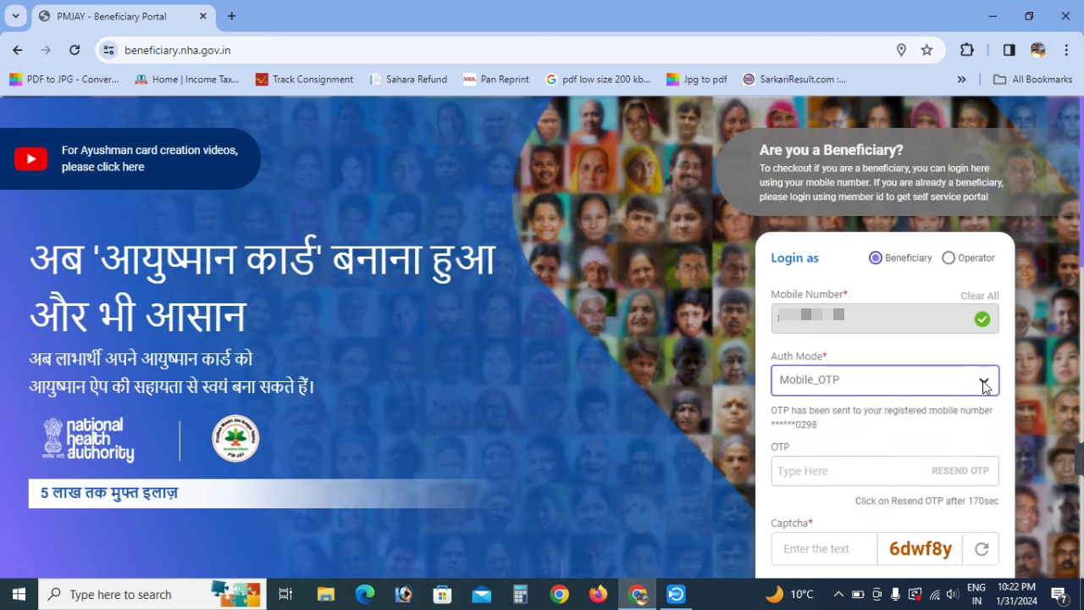
click(858, 476)
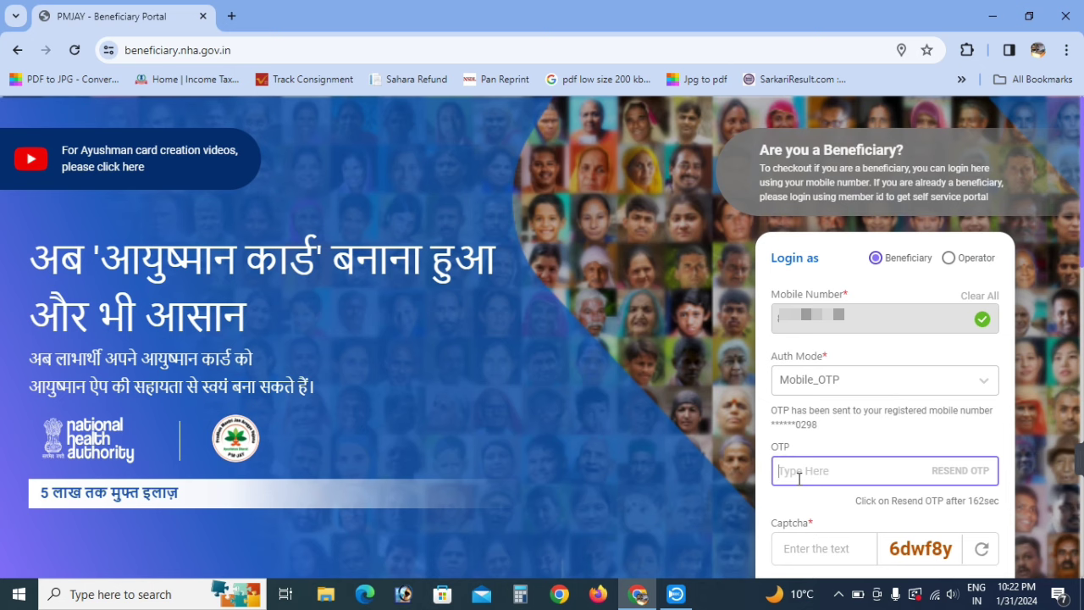
Step: Fill in the captcha text shown on the login form
click(820, 552)
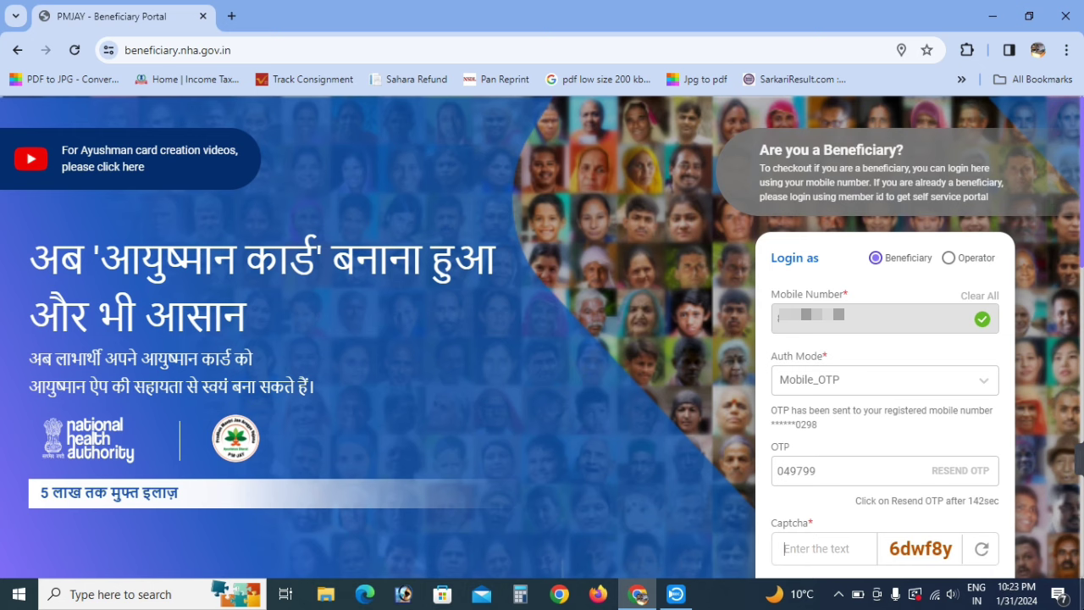
text(6dwf8y)
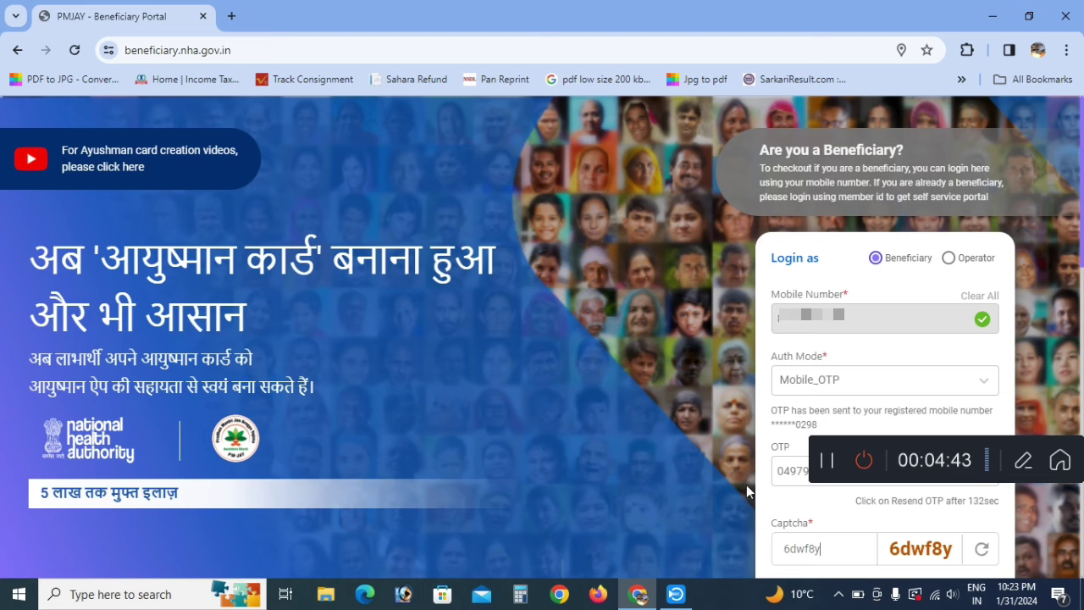
click(810, 443)
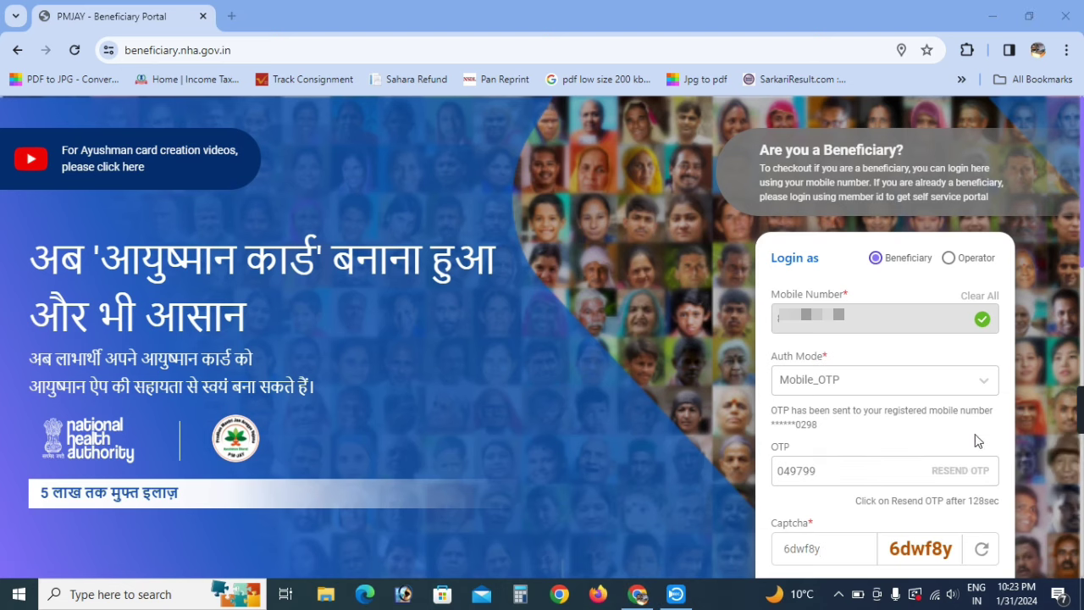
scroll(847, 436, down, 4)
scroll(843, 436, up, 3)
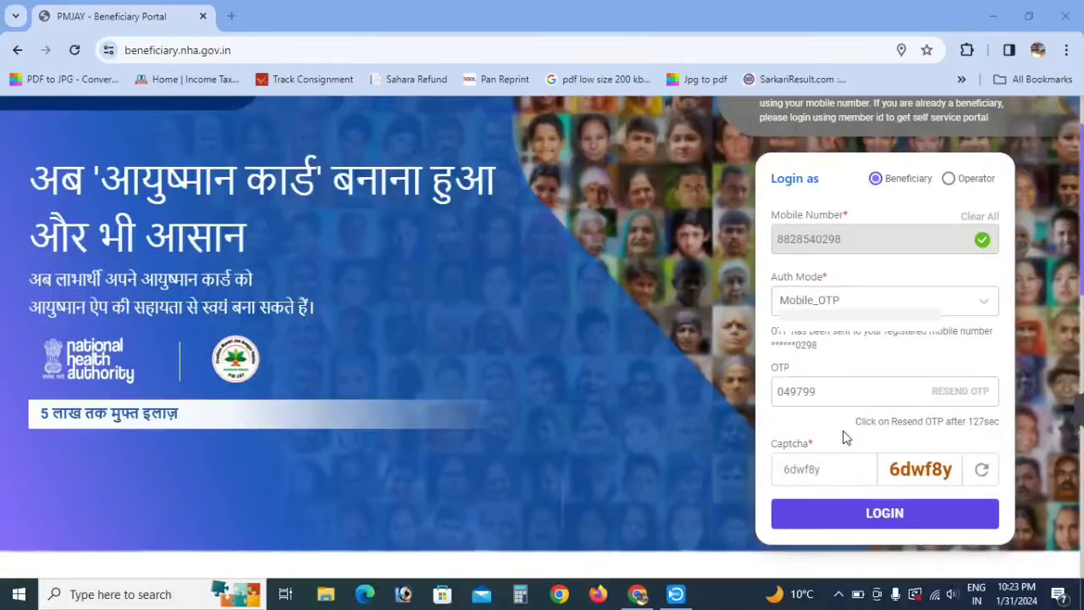
Step: Log in with the entered details to reach the beneficiary search page with PMJAY preset
click(870, 520)
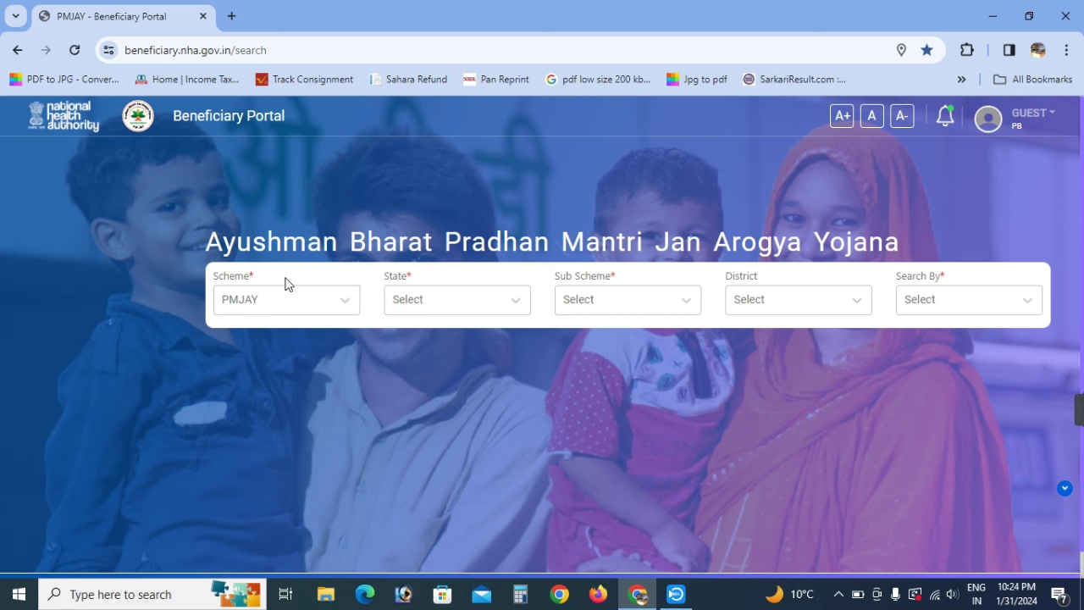
Step: Keep PMJAY as the scheme and choose JHARKHAND as the state
click(273, 305)
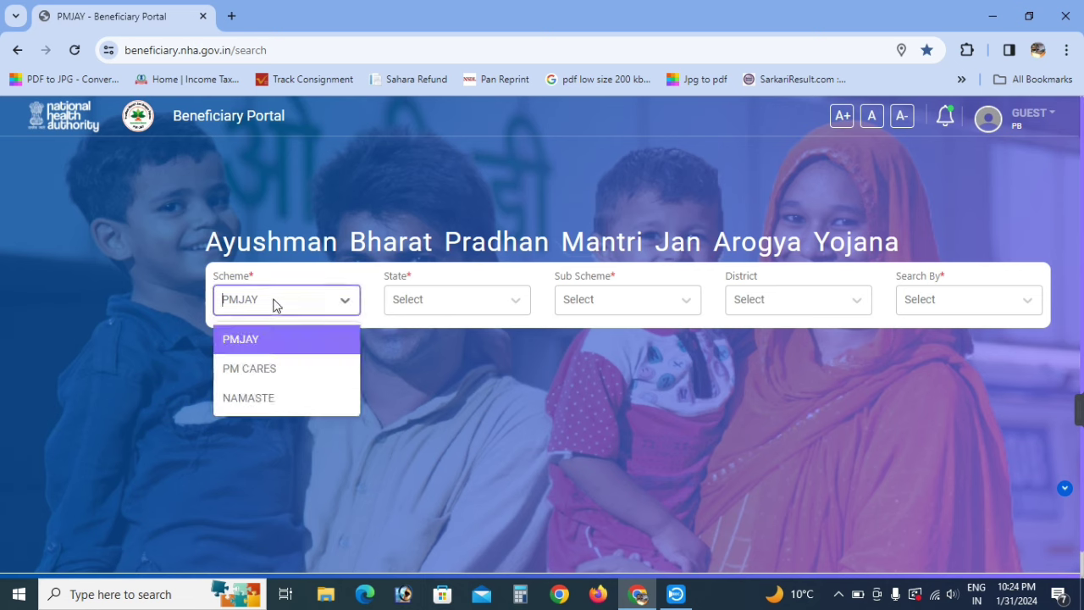
click(272, 305)
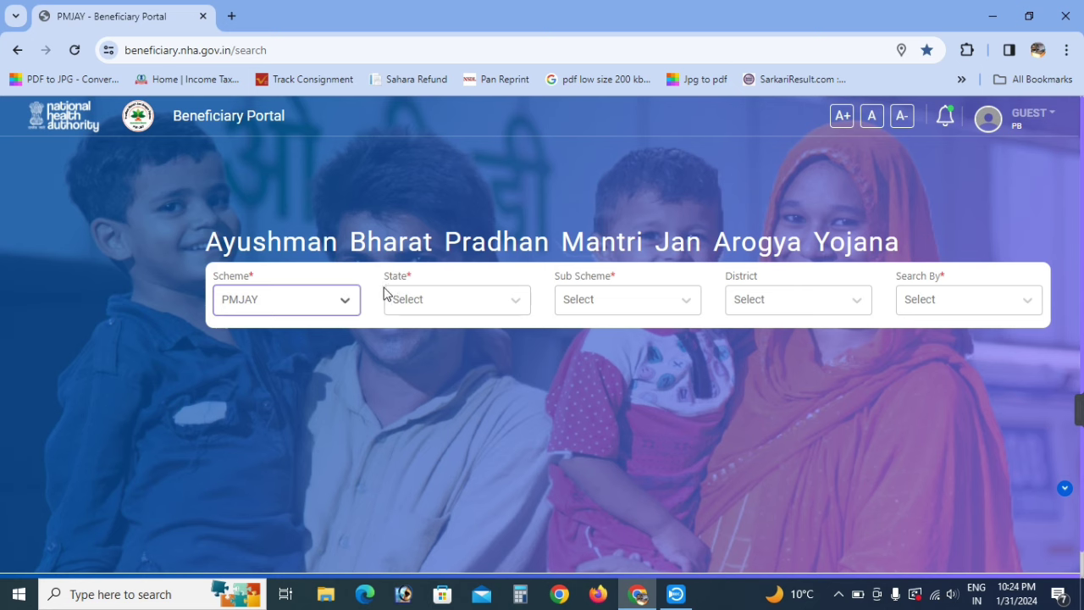
click(442, 301)
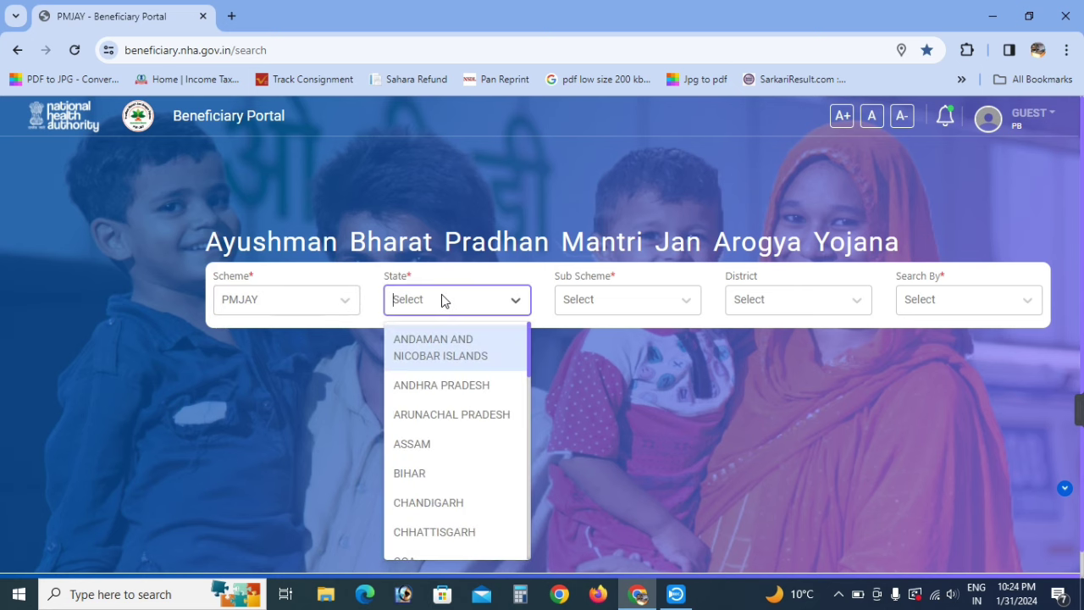
scroll(452, 427, down, 3)
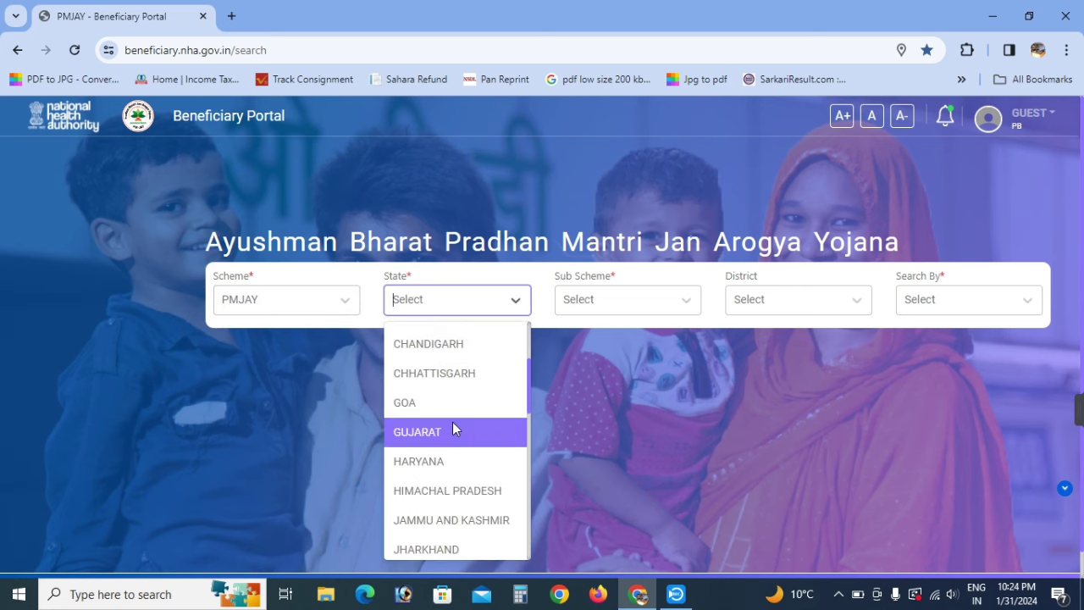
scroll(453, 426, down, 1)
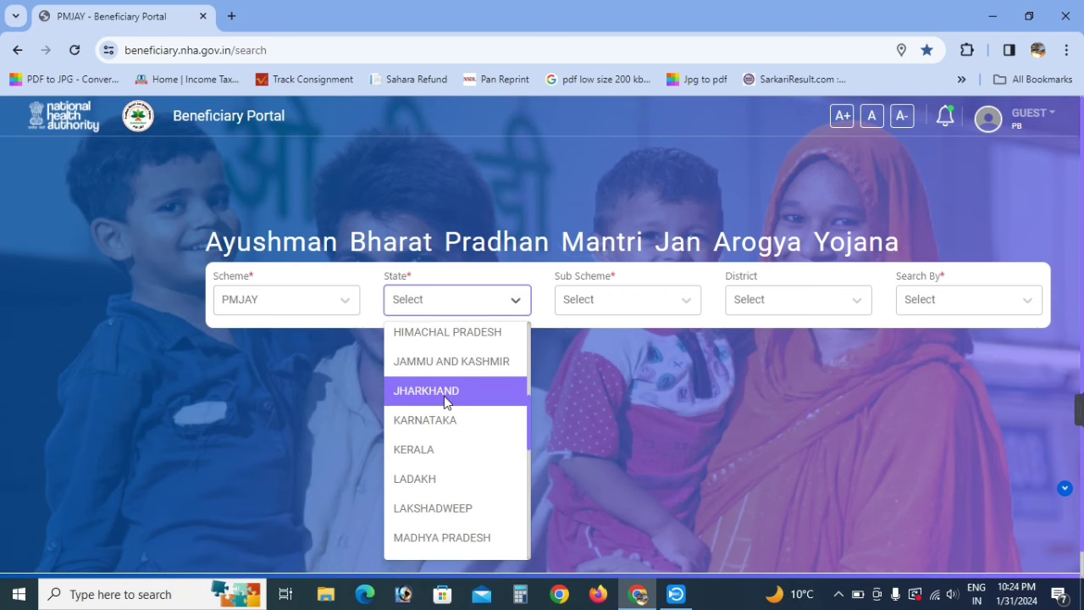
click(446, 398)
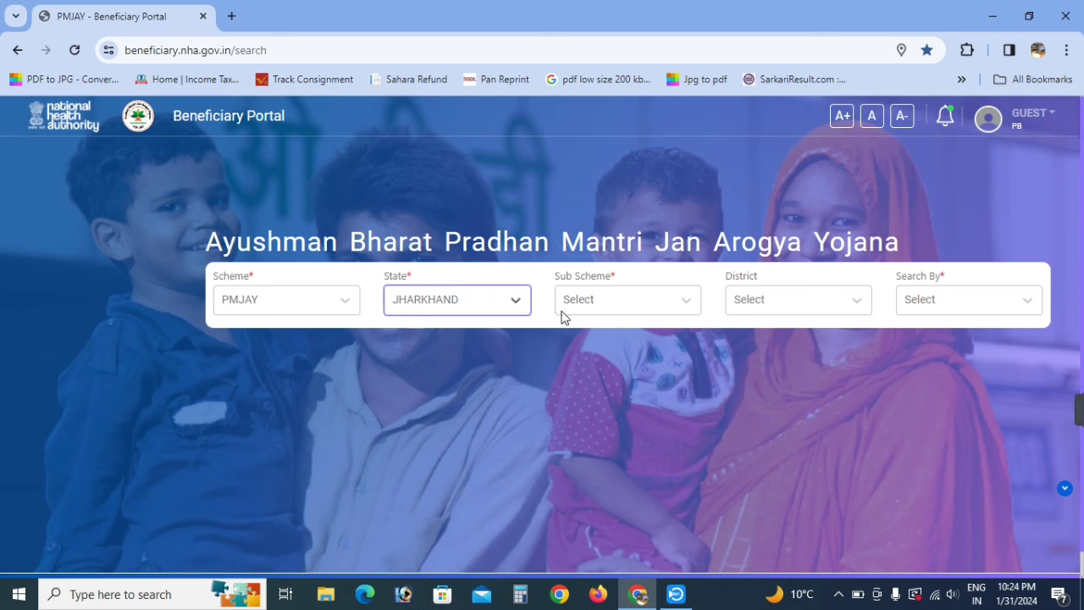
Step: Set sub scheme State Ration Card, district GIRIDIH, and search by Family Id
click(622, 309)
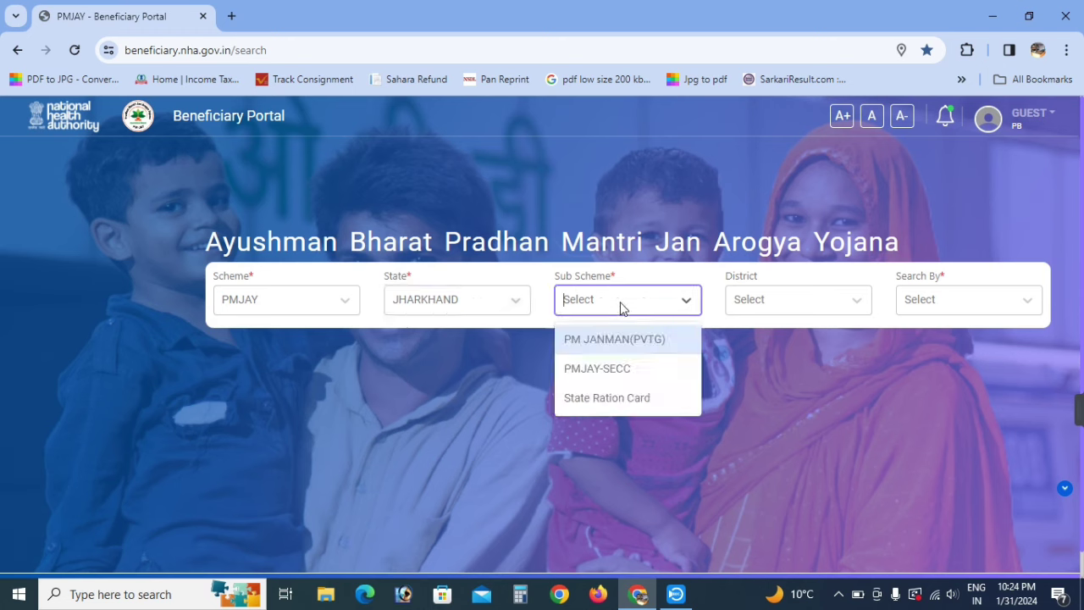
click(603, 404)
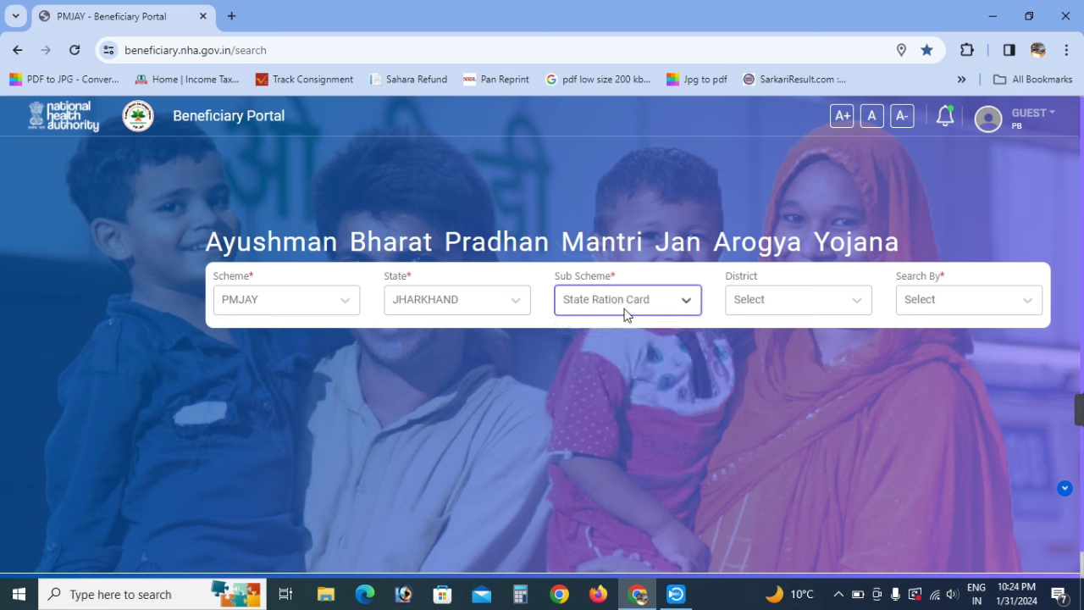
click(794, 307)
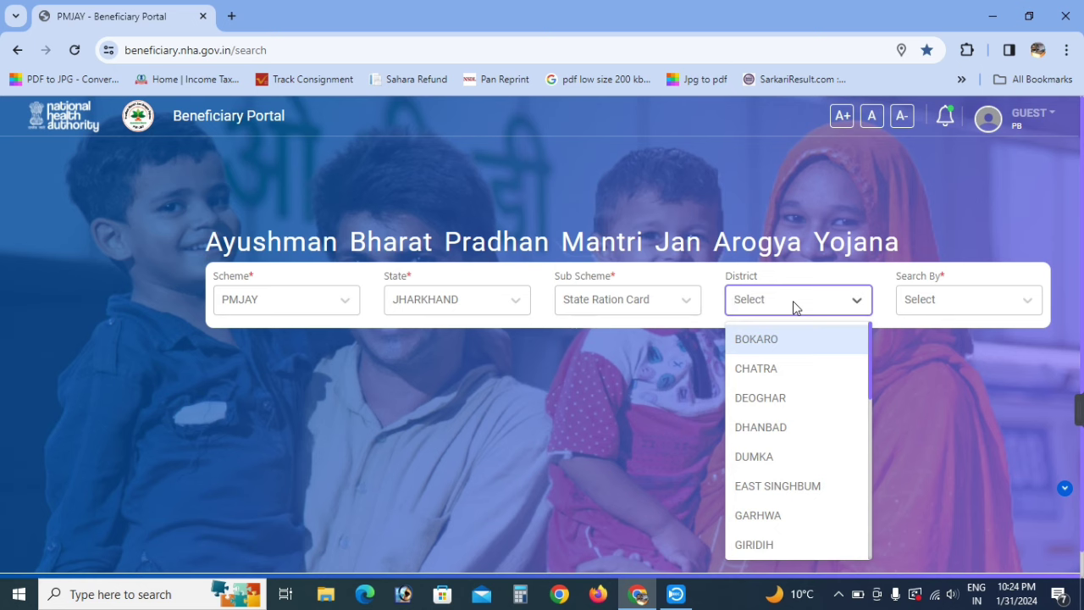
click(778, 543)
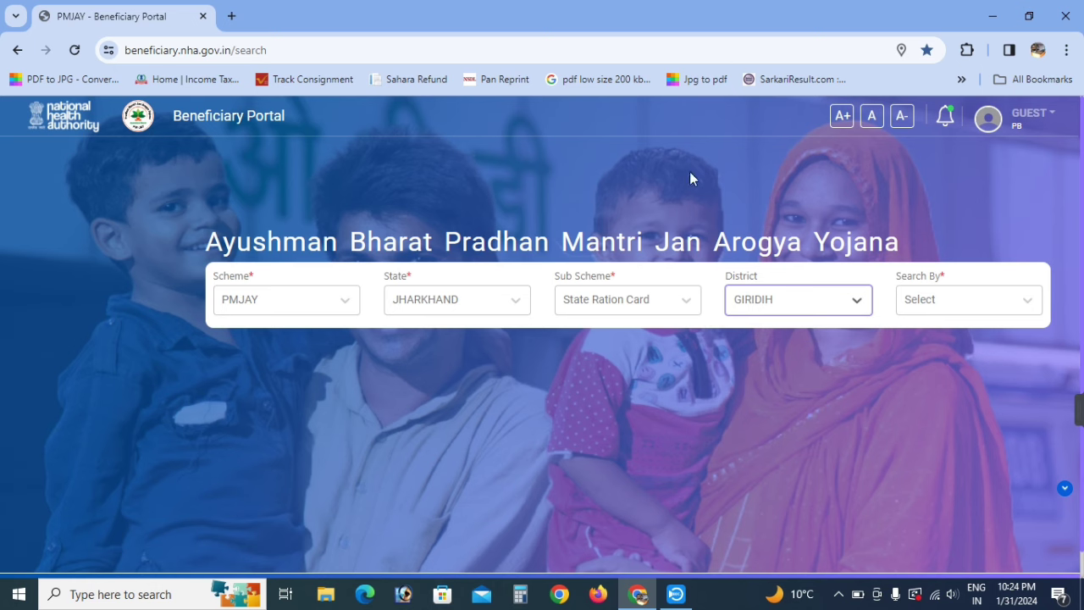
click(950, 306)
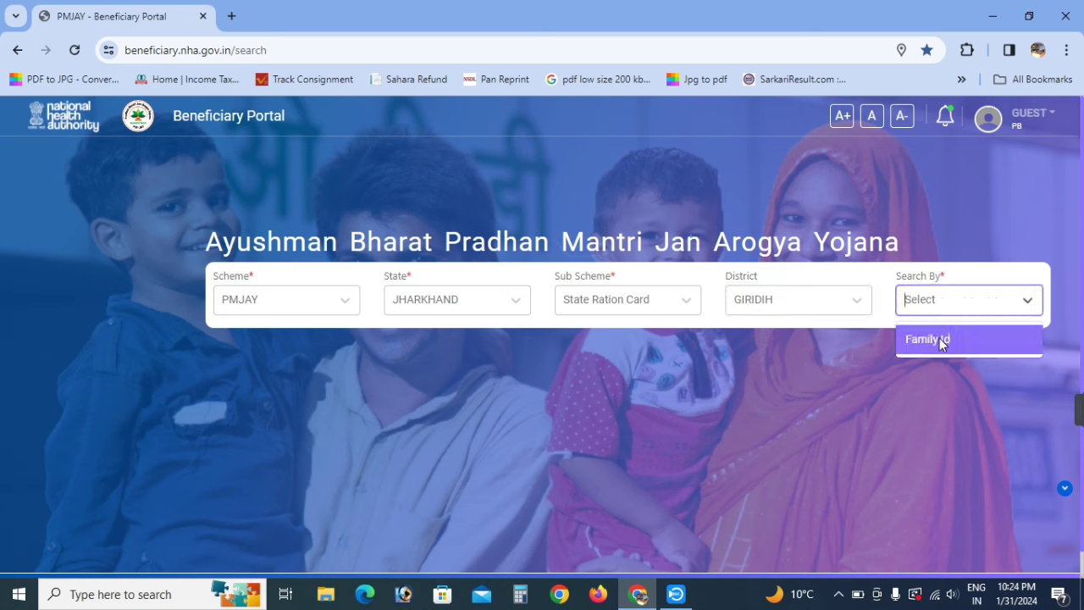
click(932, 340)
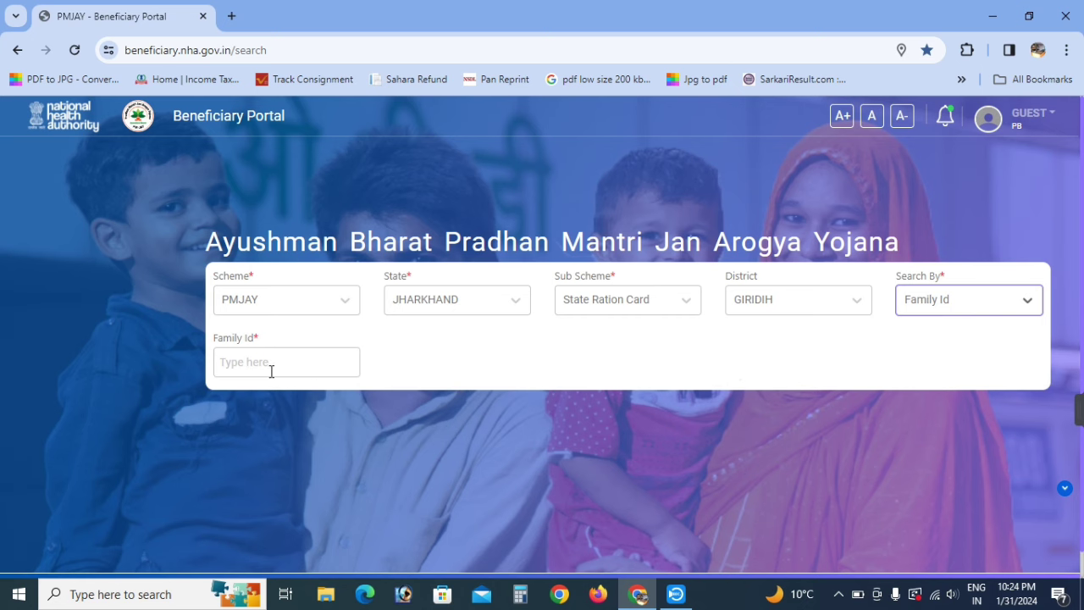
Step: Enter the family's ID and search, returning 1 family with its members listed
click(238, 367)
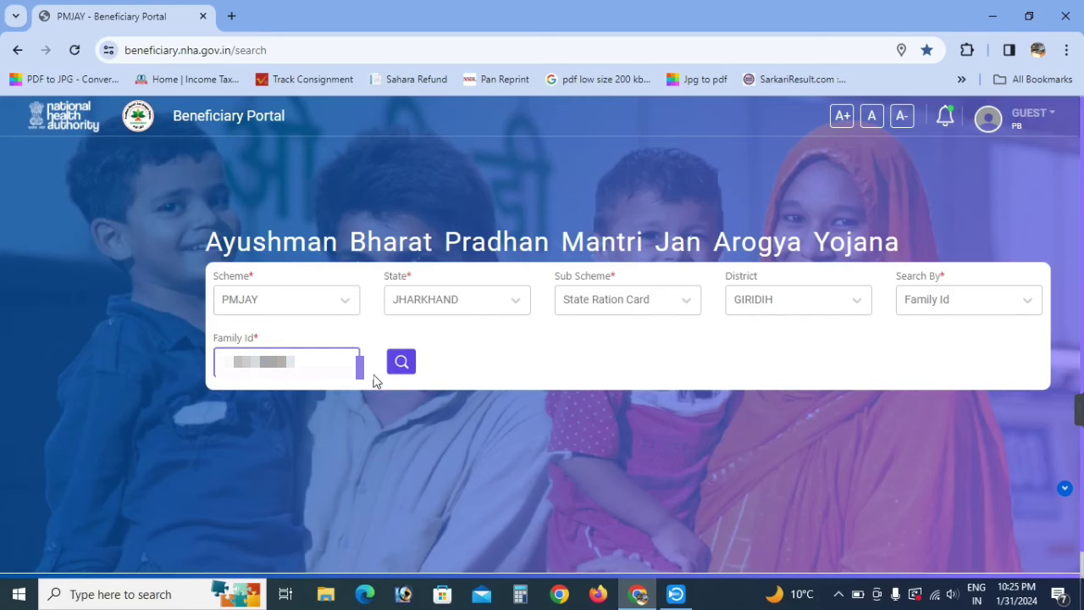
click(401, 365)
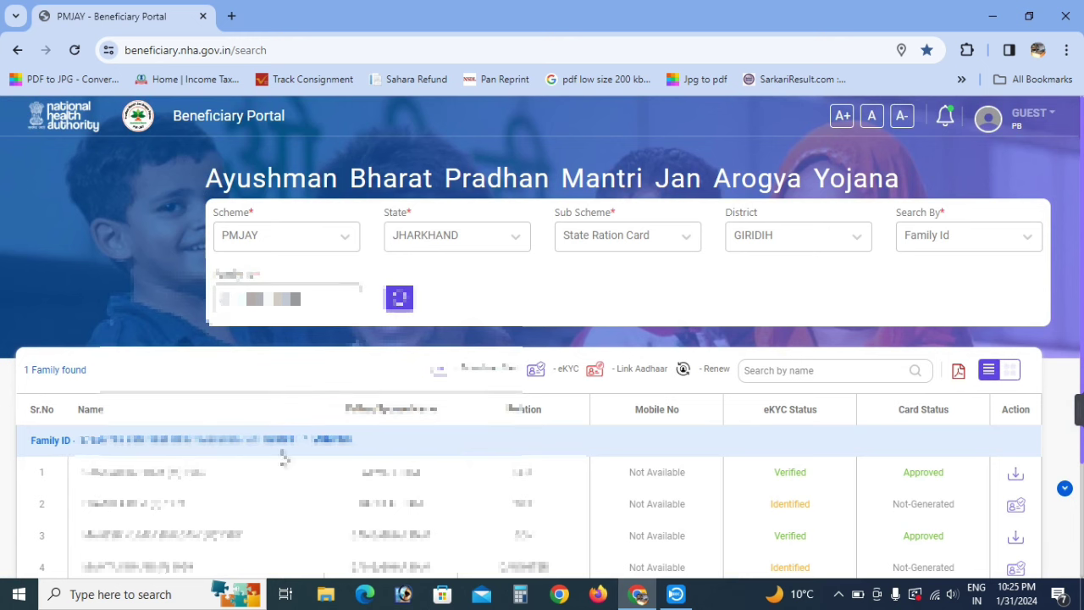
Step: Scroll down to show all seven members with their eKYC and card statuses
scroll(203, 441, down, 2)
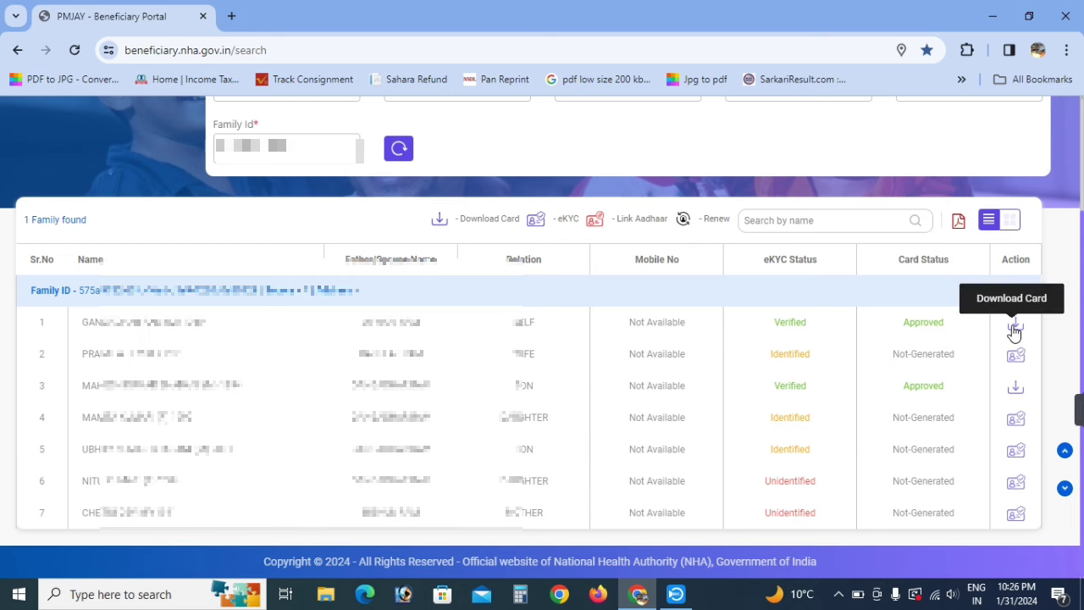
Step: Start the first member's card download, verify the Aadhaar number, and allow consent
click(1014, 329)
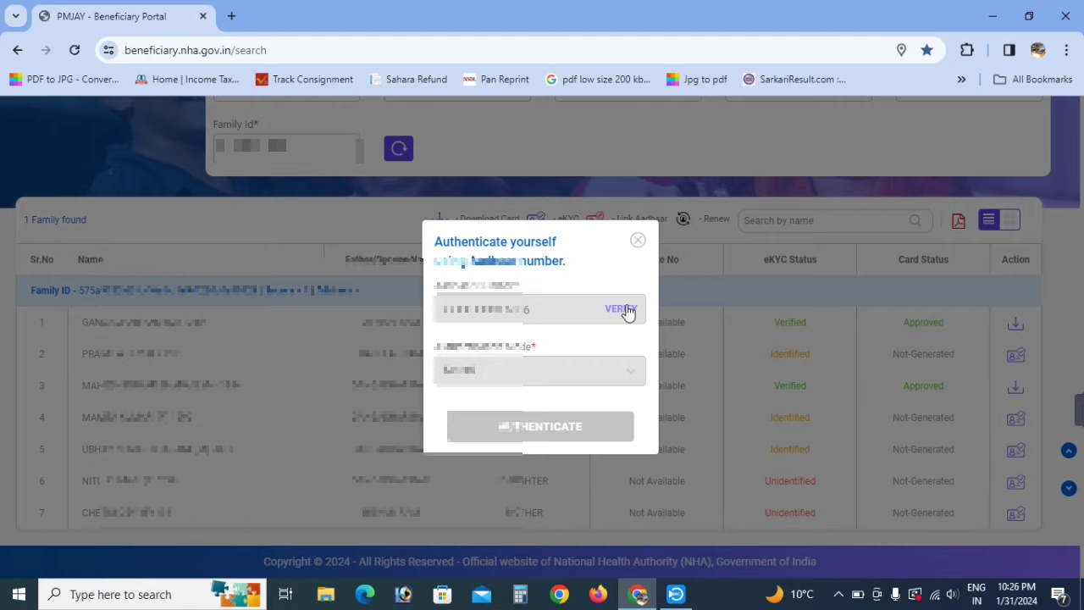
click(627, 312)
scroll(504, 350, down, 1)
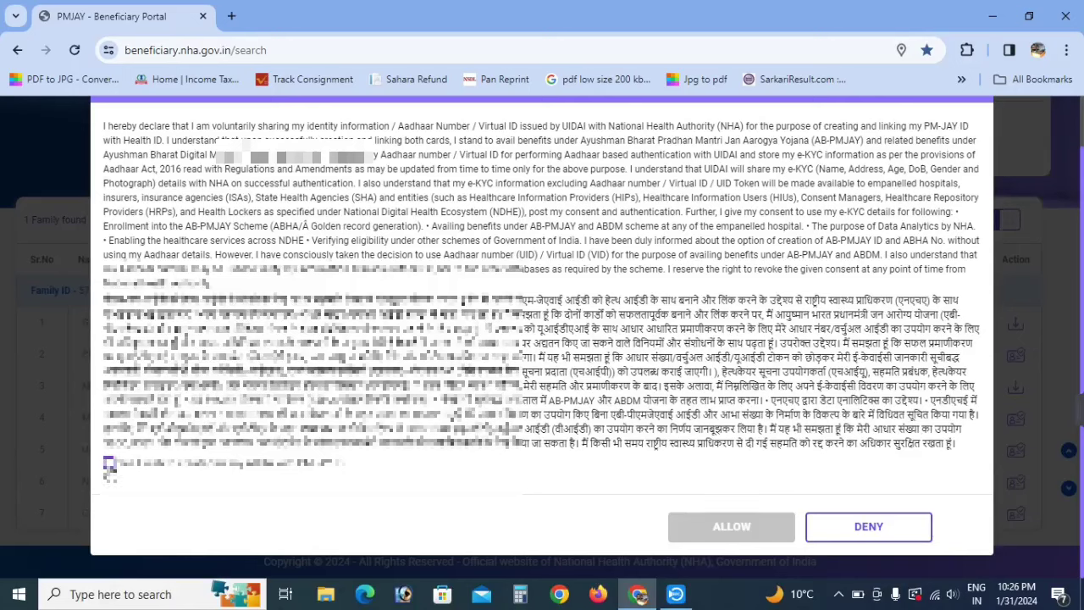
click(108, 463)
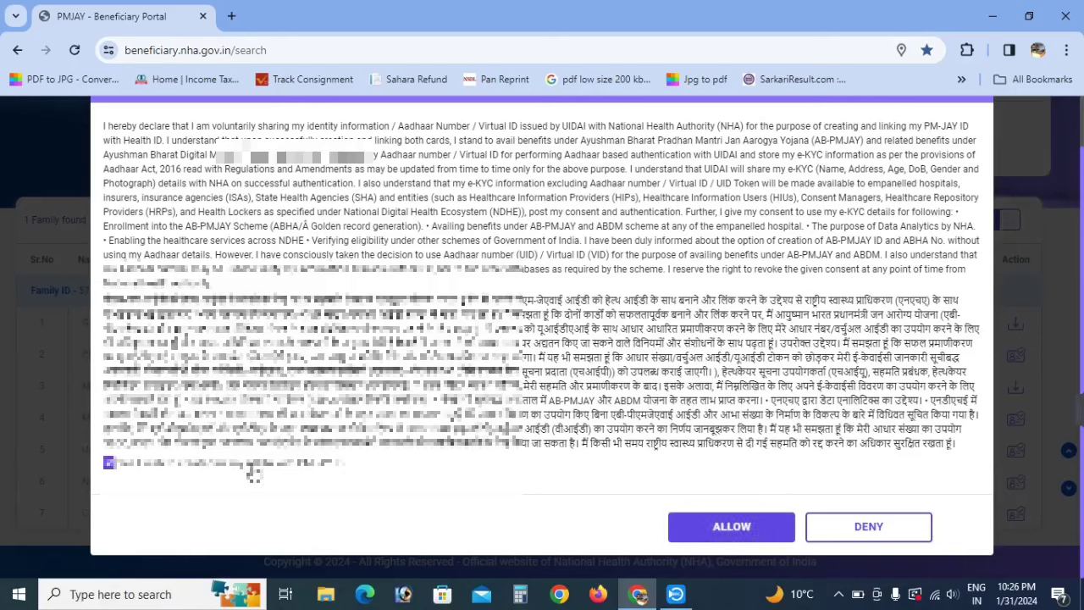
click(724, 531)
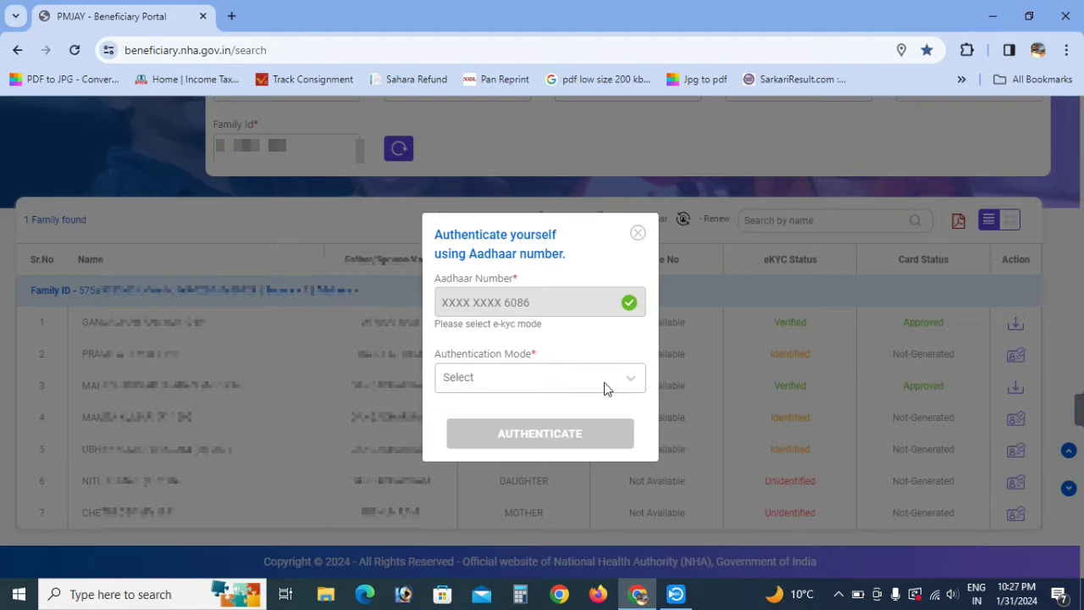
Step: Open the Authentication Mode list showing OTP, Fingerprint and Iris
click(636, 381)
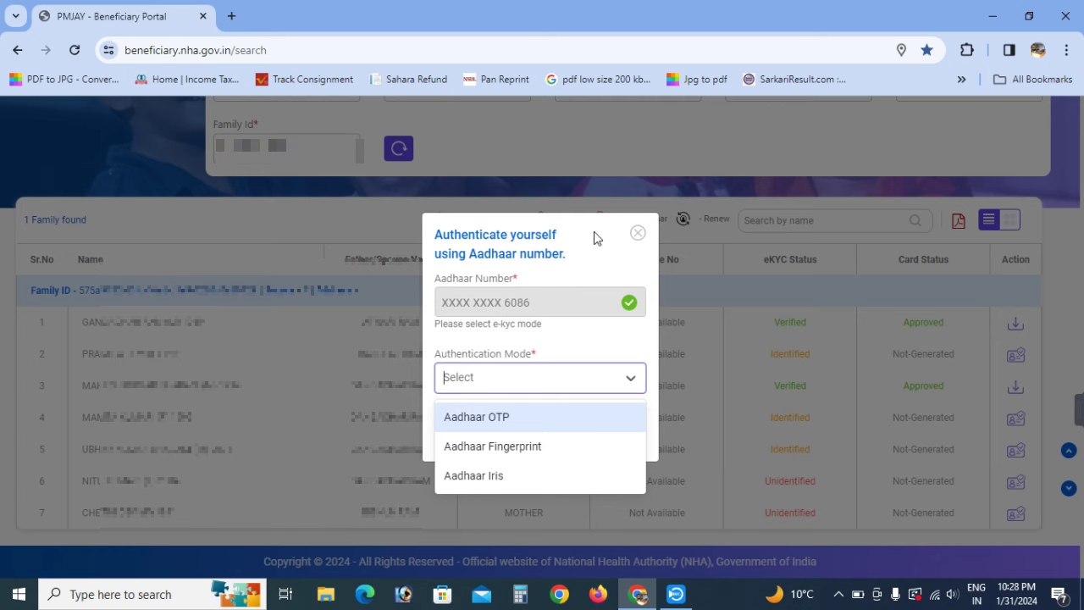
Step: Close the Authenticate yourself dialog without choosing a mode
click(638, 235)
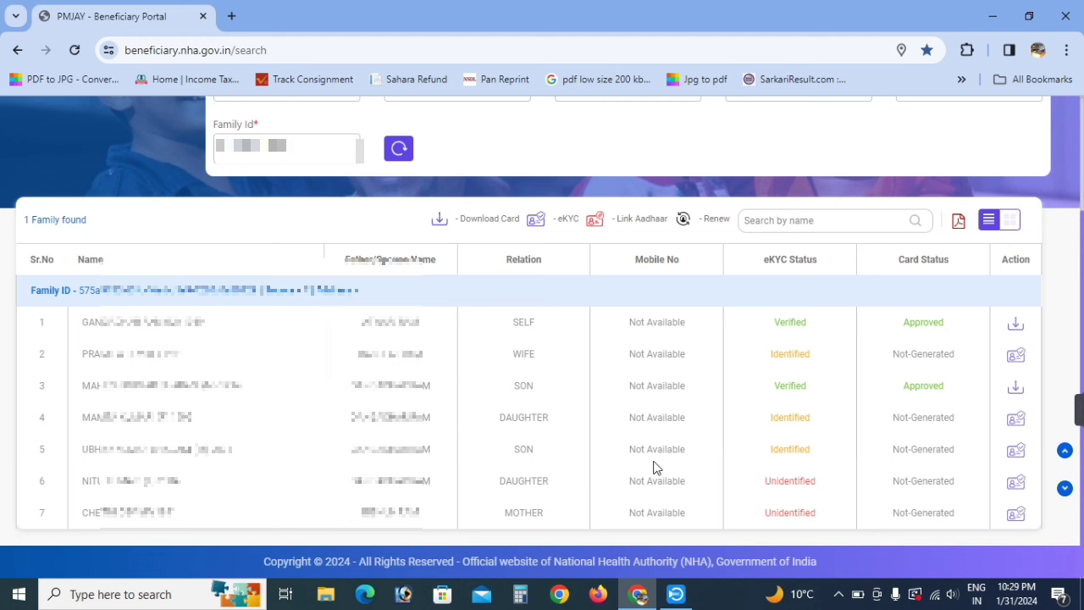
scroll(487, 461, up, 2)
scroll(487, 462, down, 2)
scroll(700, 259, up, 2)
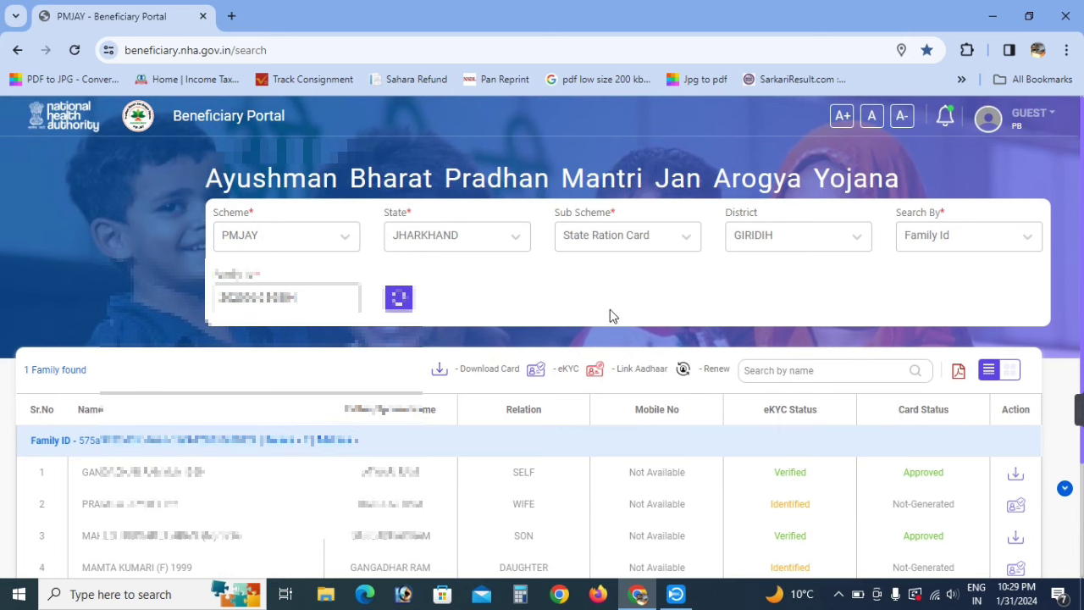
scroll(542, 318, down, 3)
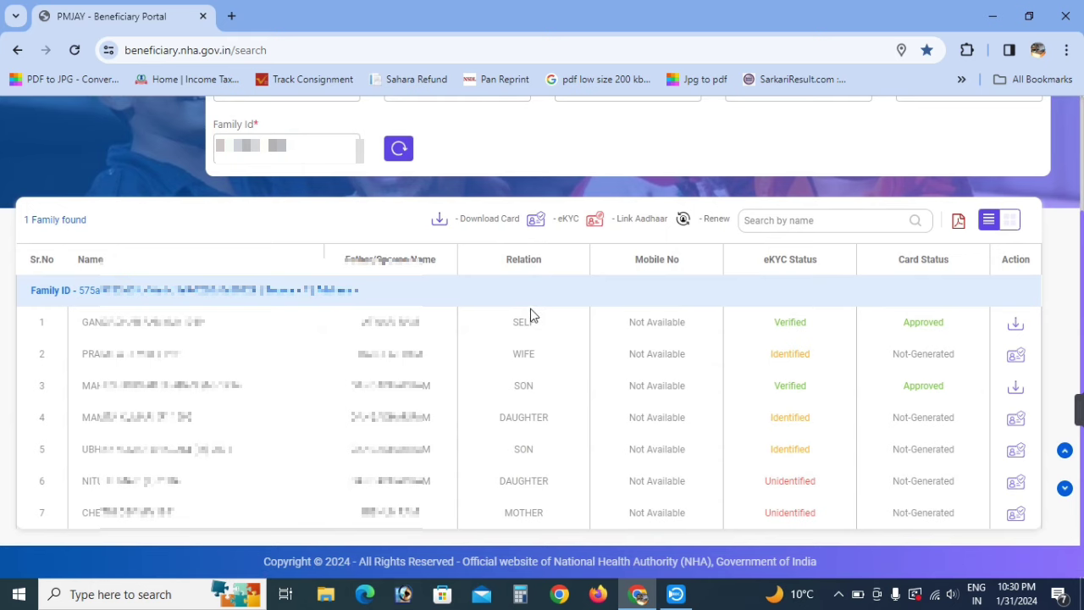
scroll(530, 308, up, 3)
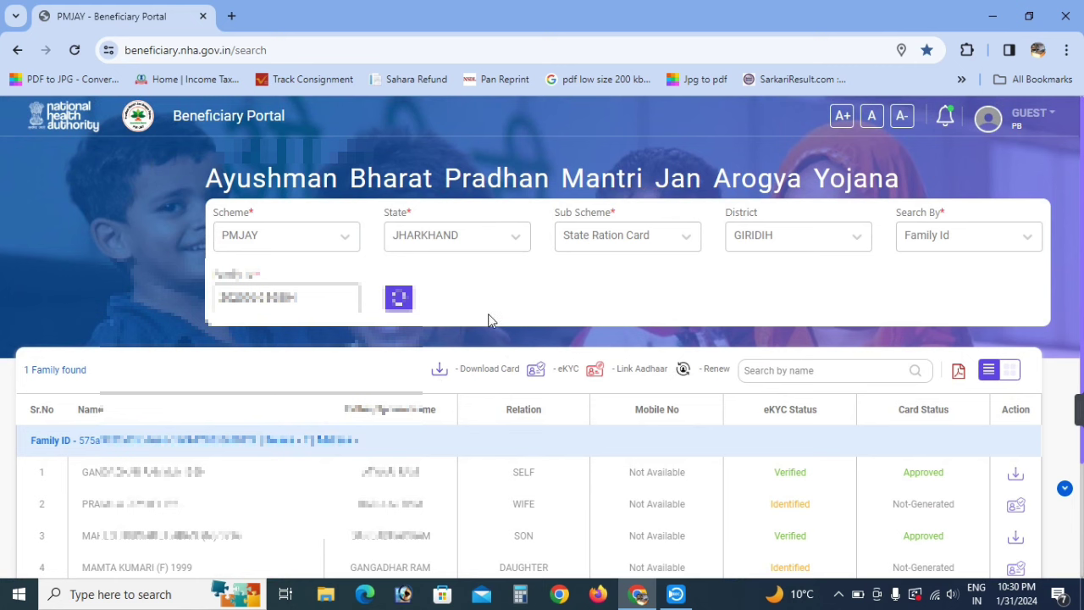
scroll(276, 338, down, 3)
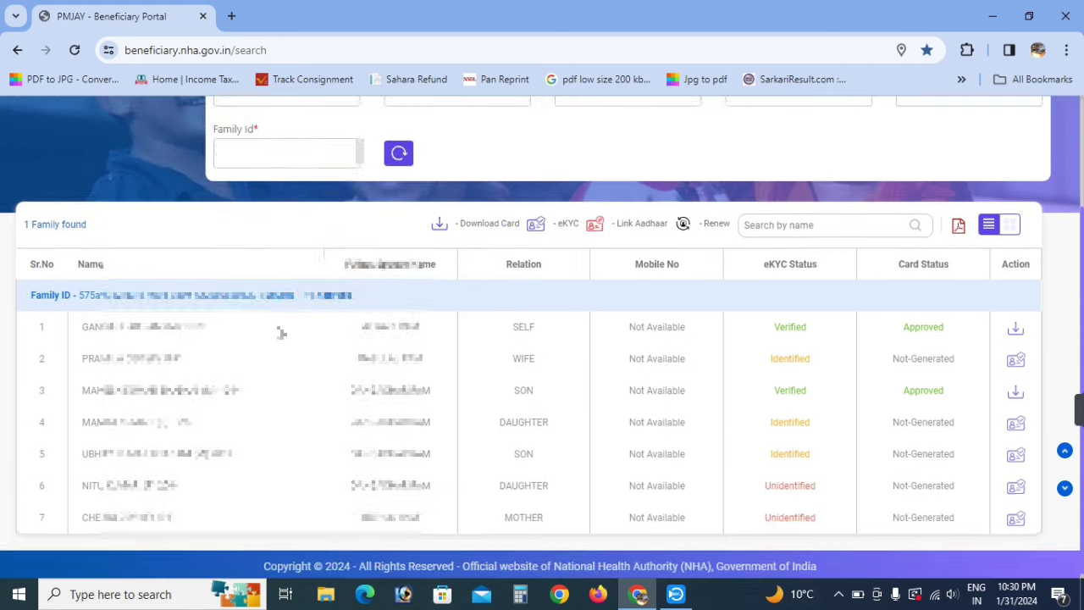
scroll(280, 333, up, 3)
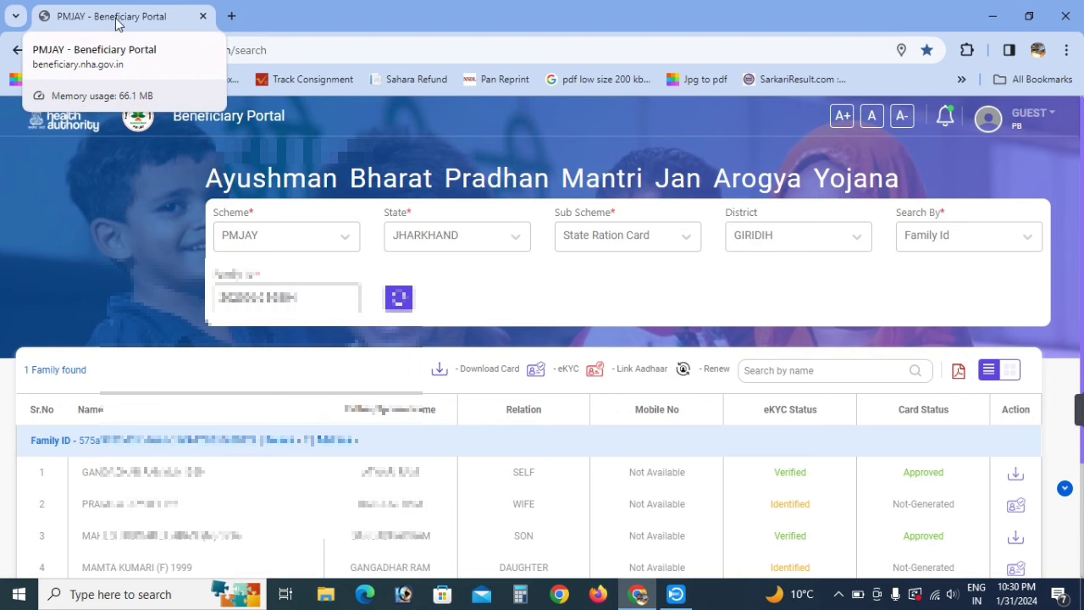
Step: Load the Ayushman Card portal home page with an empty login form in a new tab
click(225, 16)
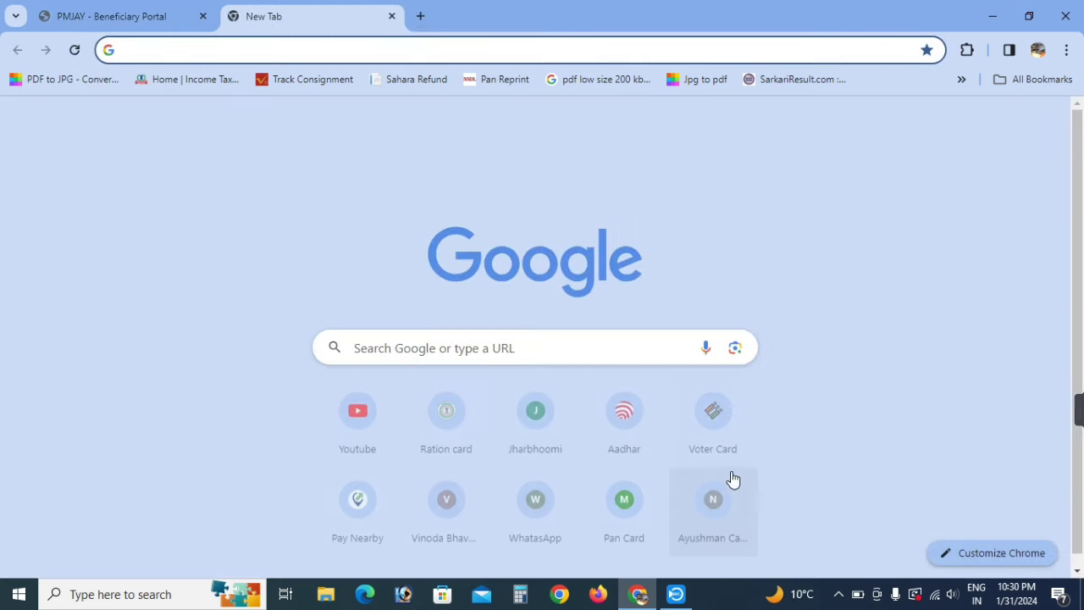
click(726, 515)
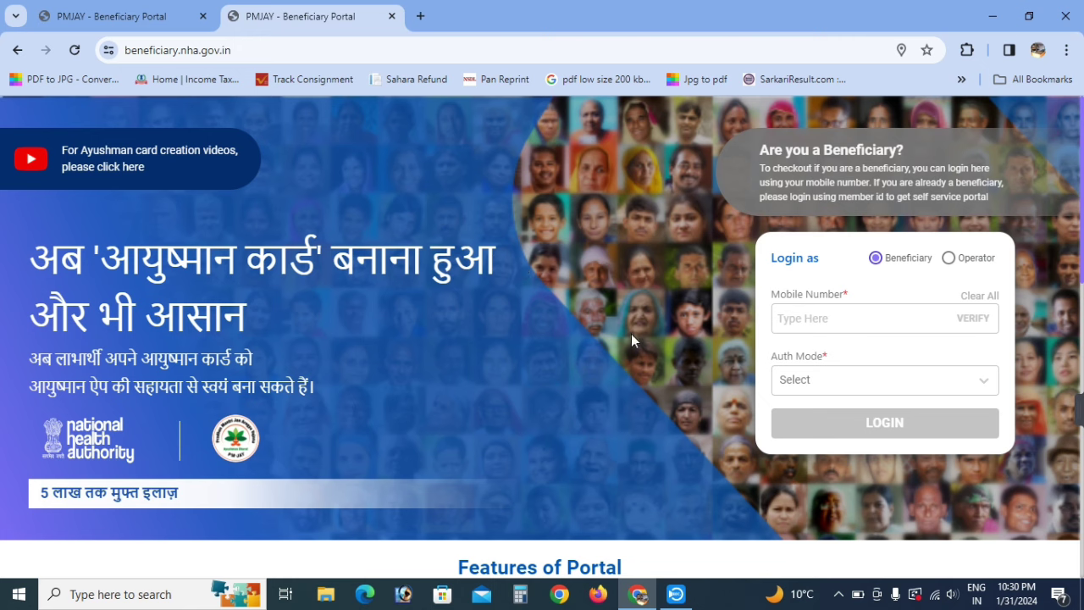
right_click(540, 382)
click(481, 327)
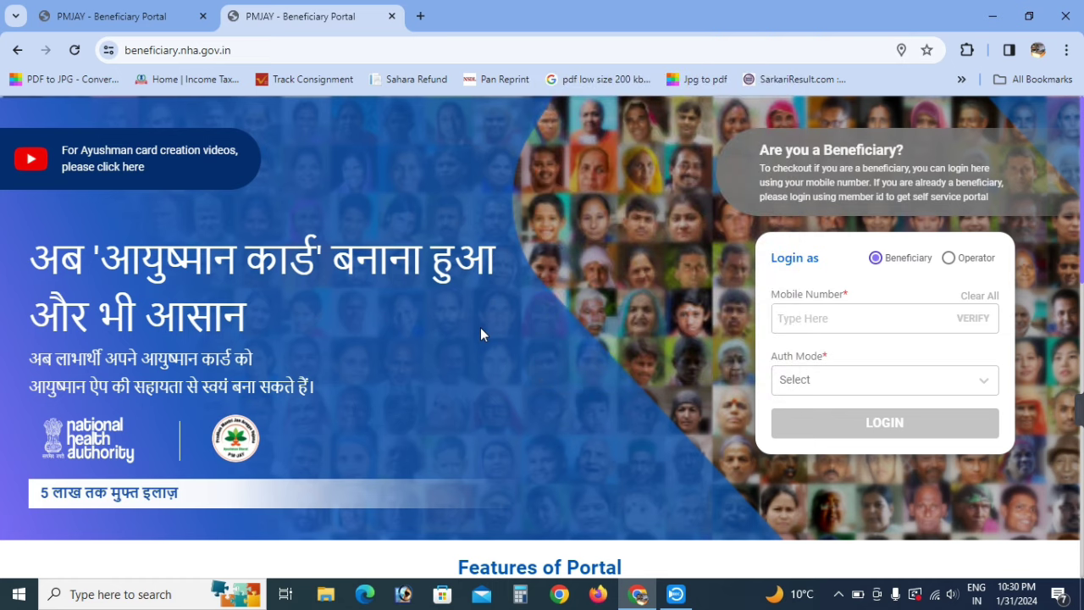